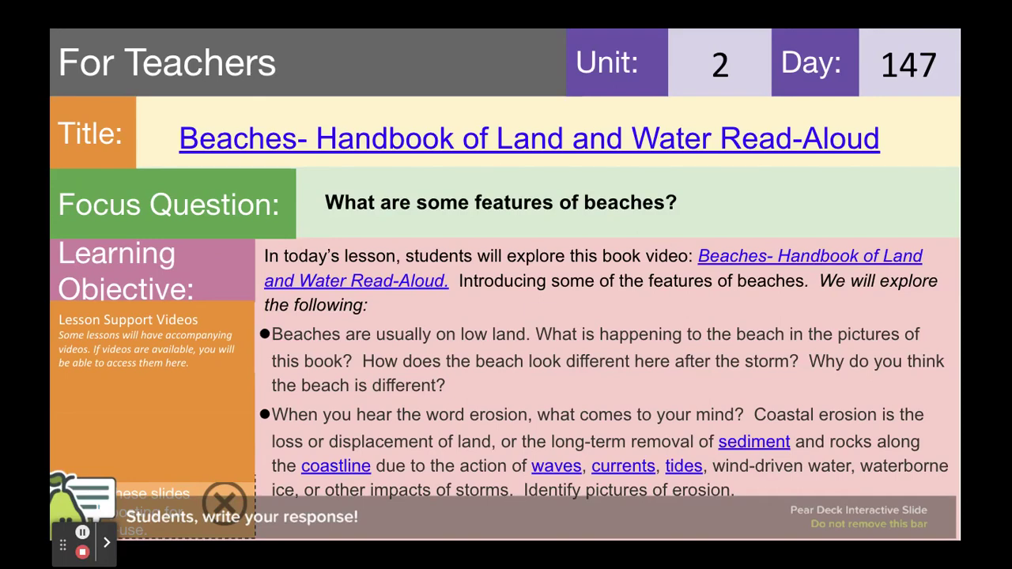
Advance the lesson slideshow past the Digital Libraries slide to the Epic Books For Kids video and start it.
key("Right")
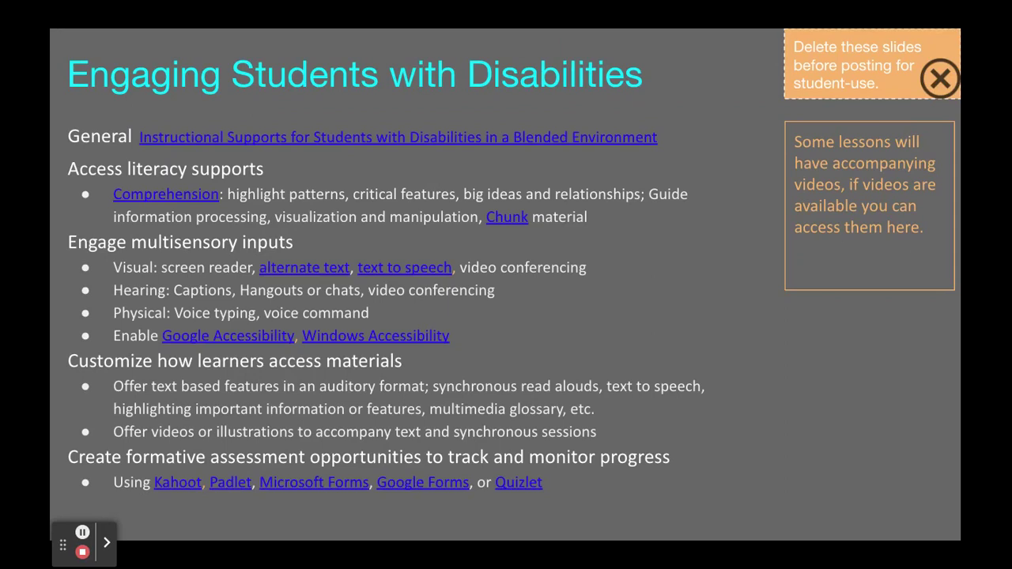
key("Right")
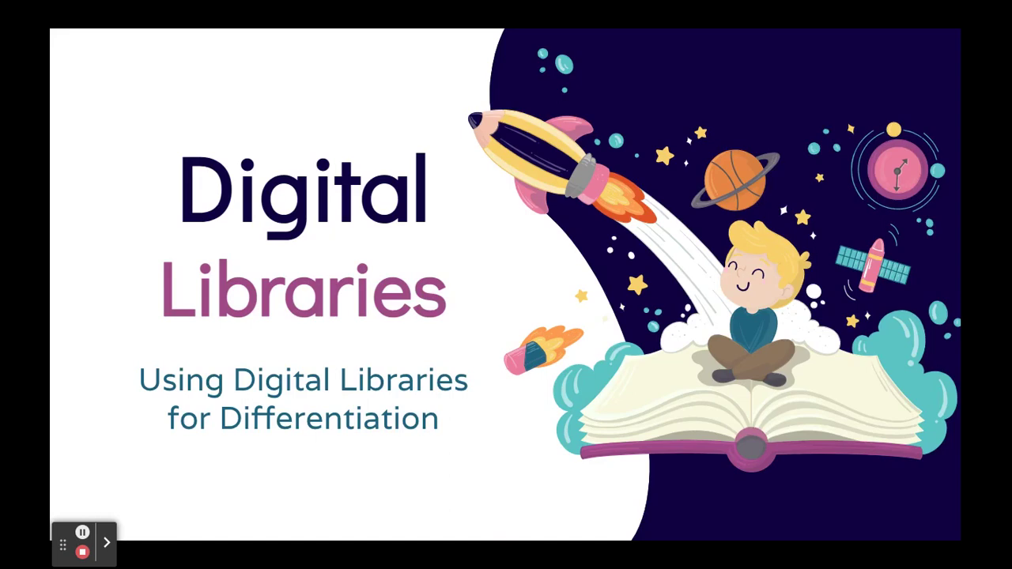
key("Right")
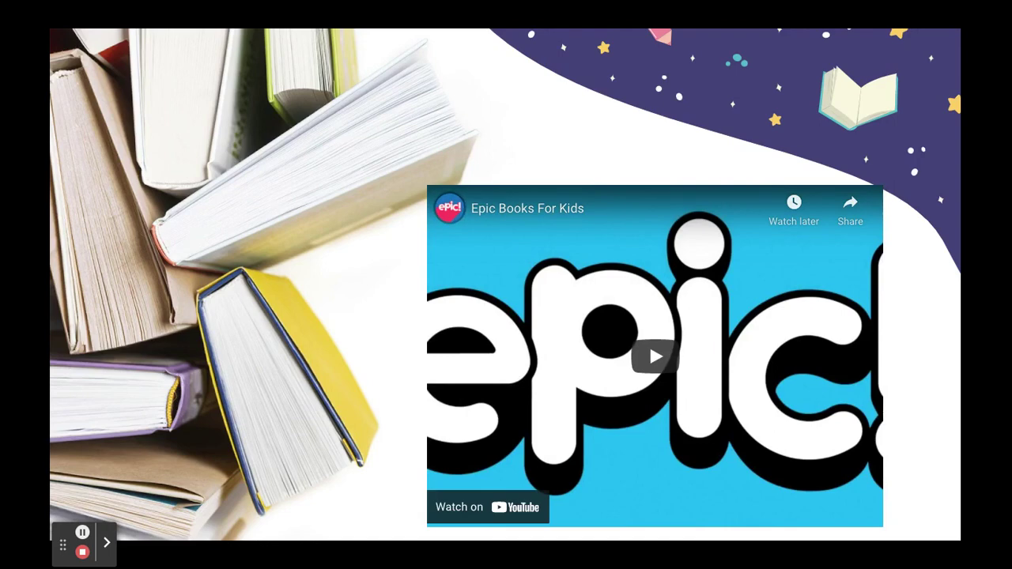
key("Right")
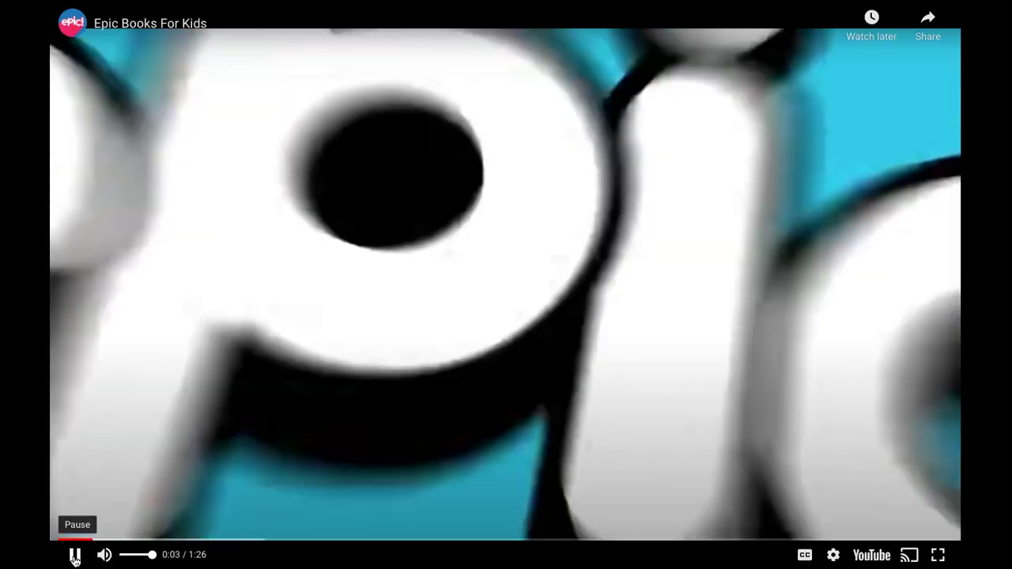
Rewind the Epic Books For Kids video to its beginning and play it.
left_click_drag(83, 540, 53, 540)
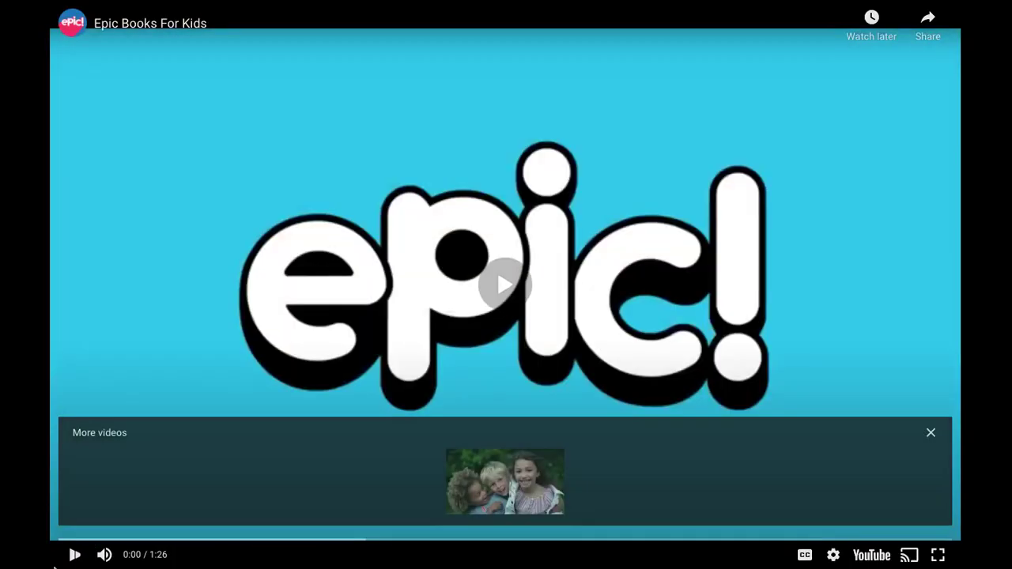
left_click(71, 558)
mouse_move(237, 566)
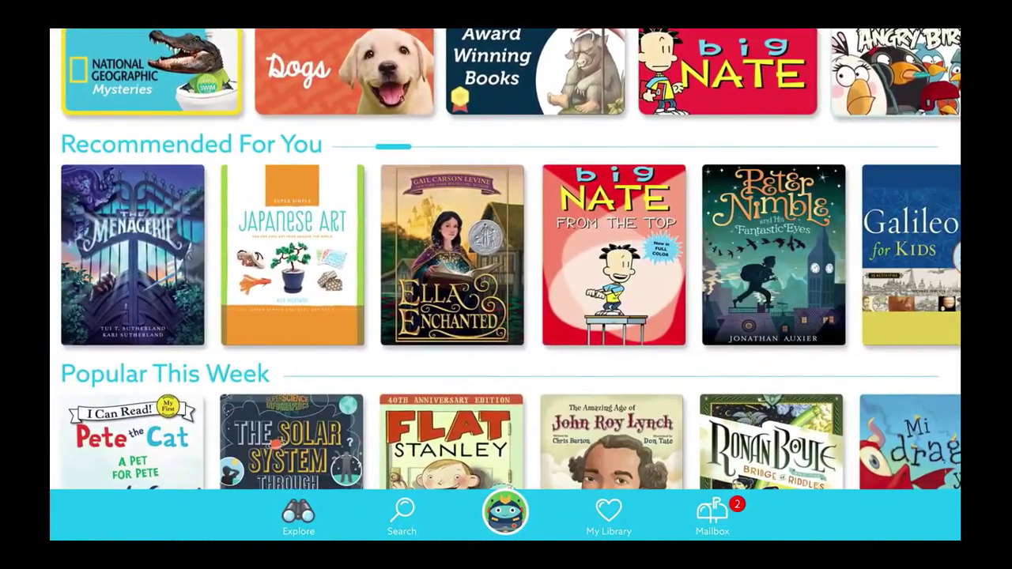
scroll(506, 261, "down", 5)
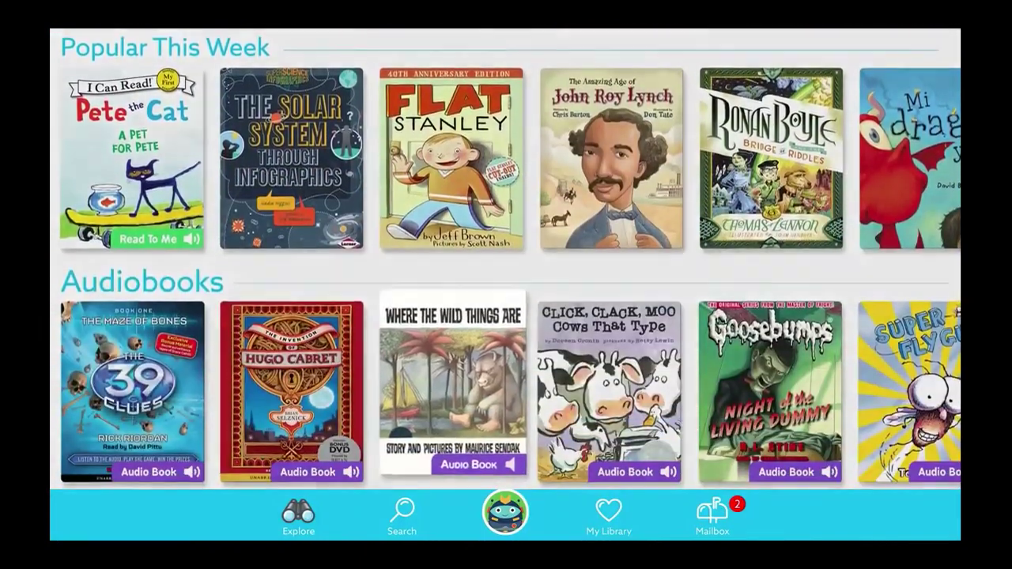
left_click(451, 392)
left_click(506, 435)
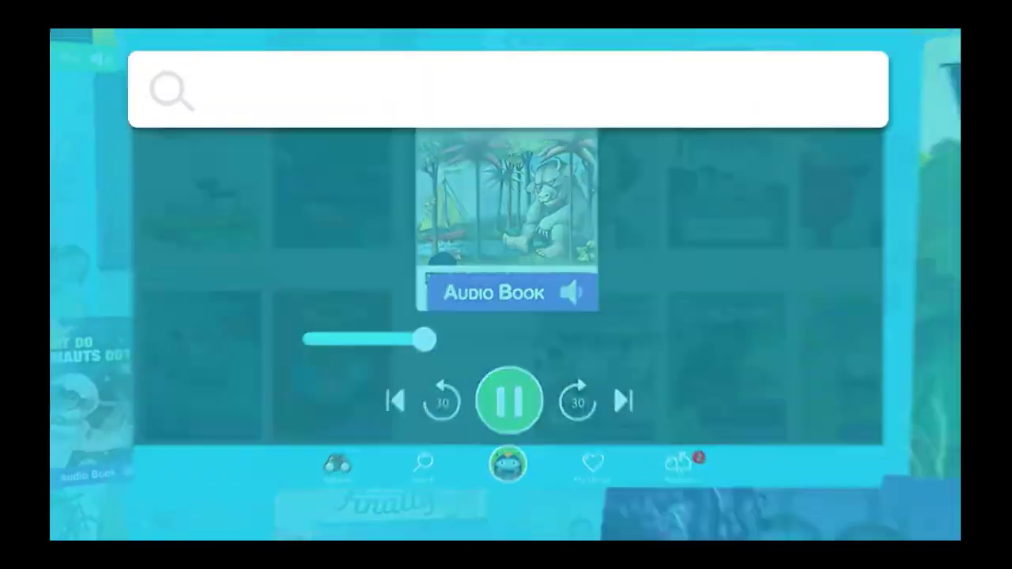
type("Animals")
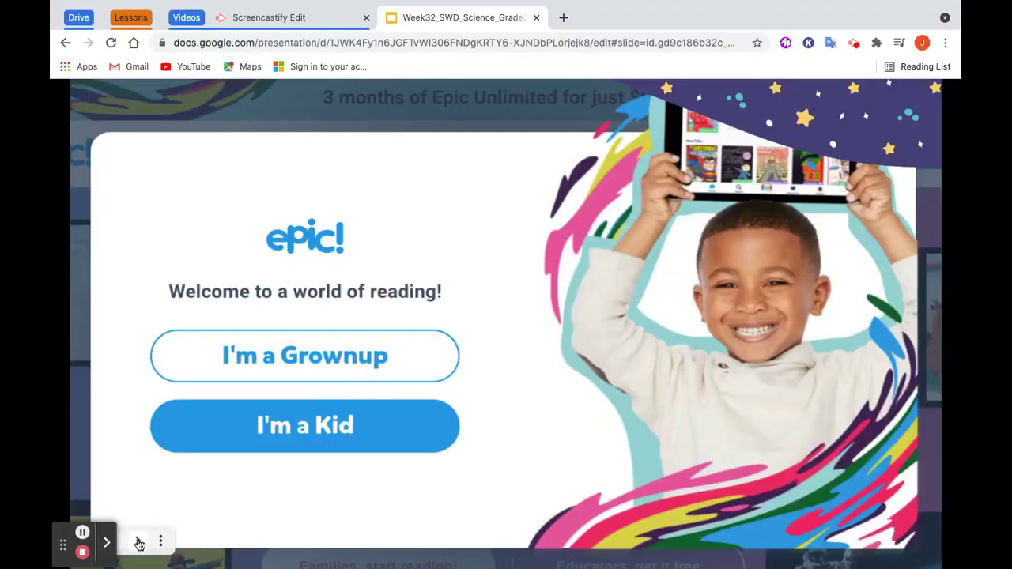
Go to Epic's Educators page, start joining Epic School, and review the fields of the educator profile form.
left_click(87, 539)
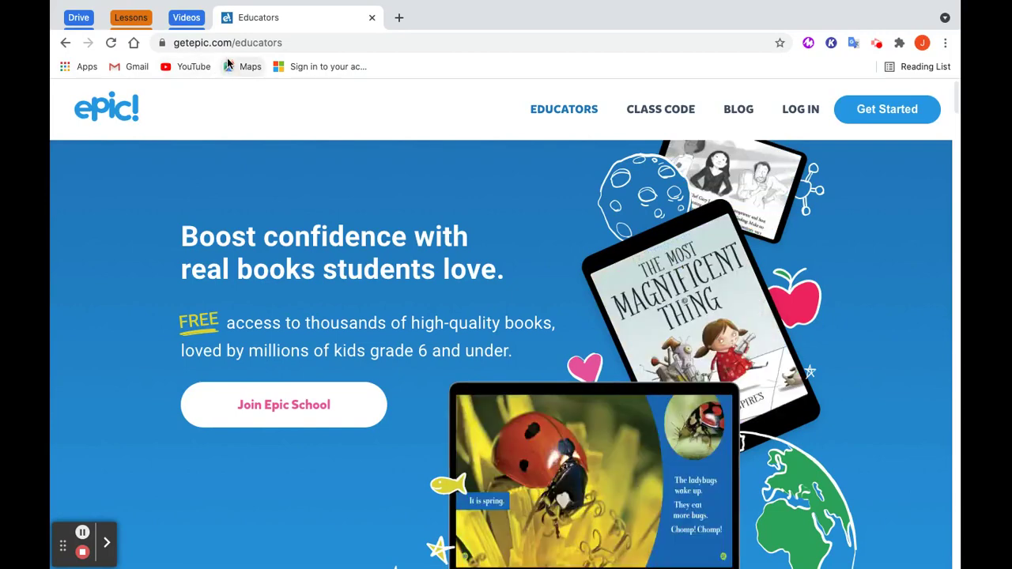
left_click(561, 115)
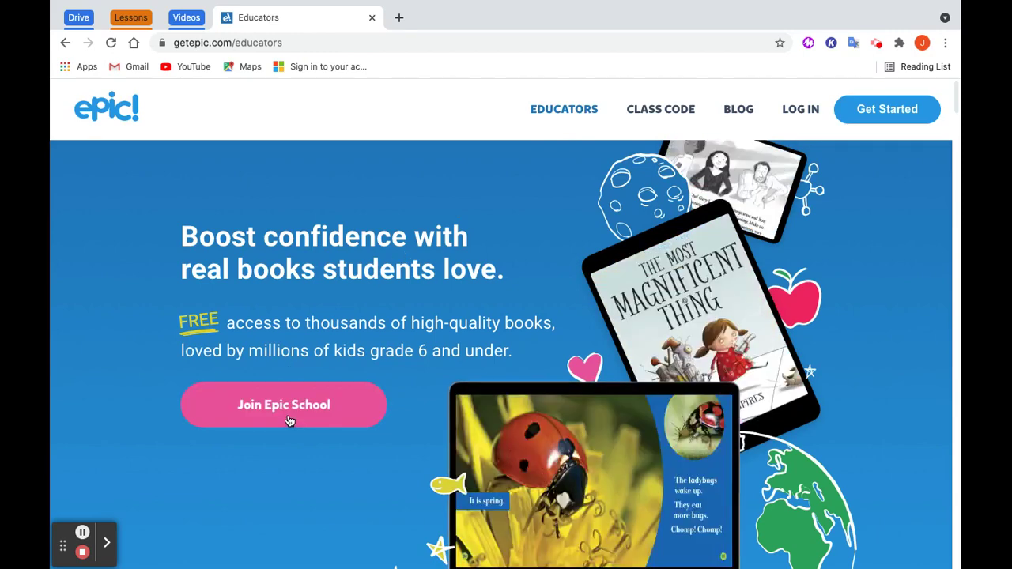
left_click(289, 422)
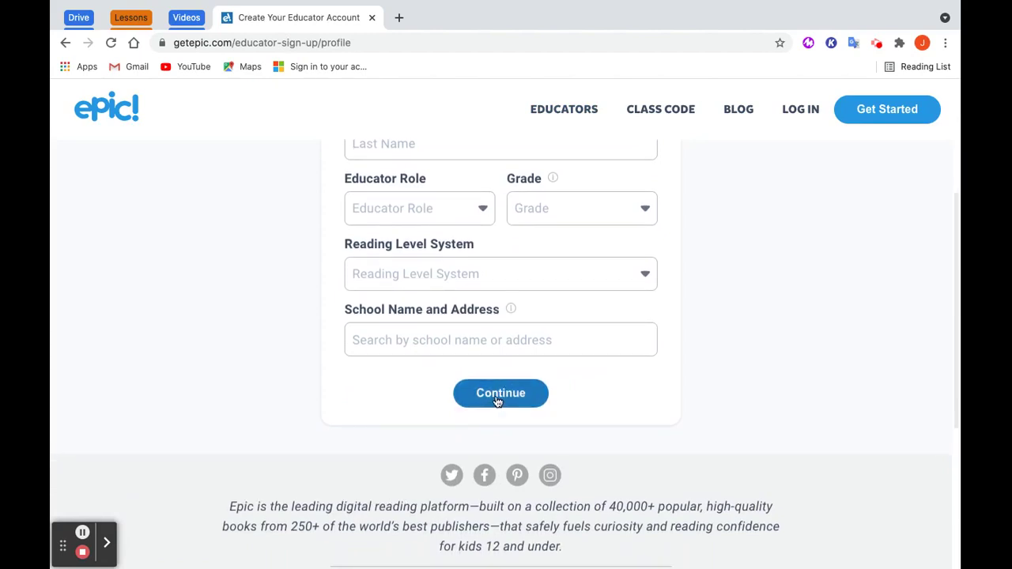
scroll(558, 327, "up", 5)
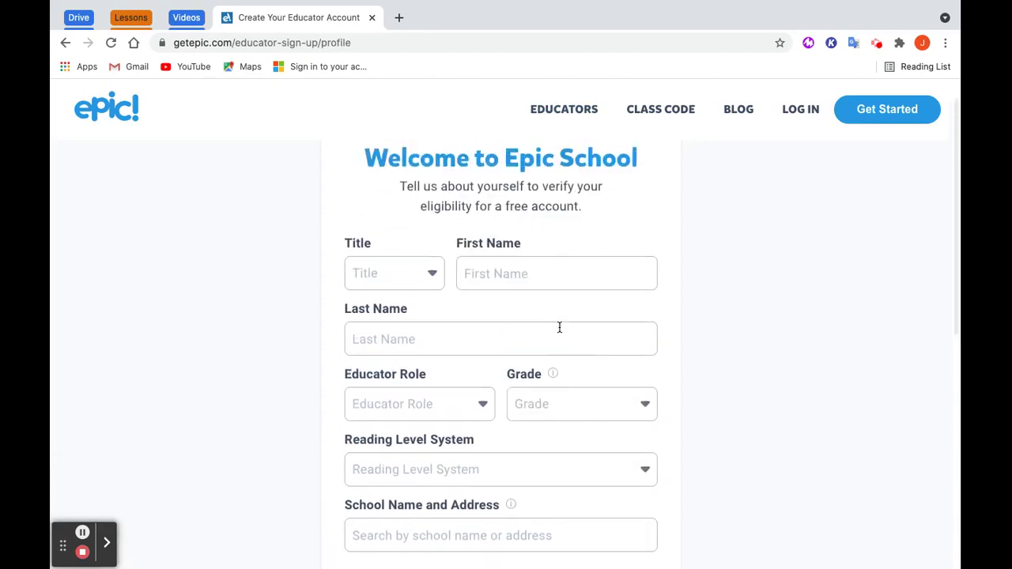
Open the Epic log-in page and choose the Students & Educators sign-in.
left_click(795, 115)
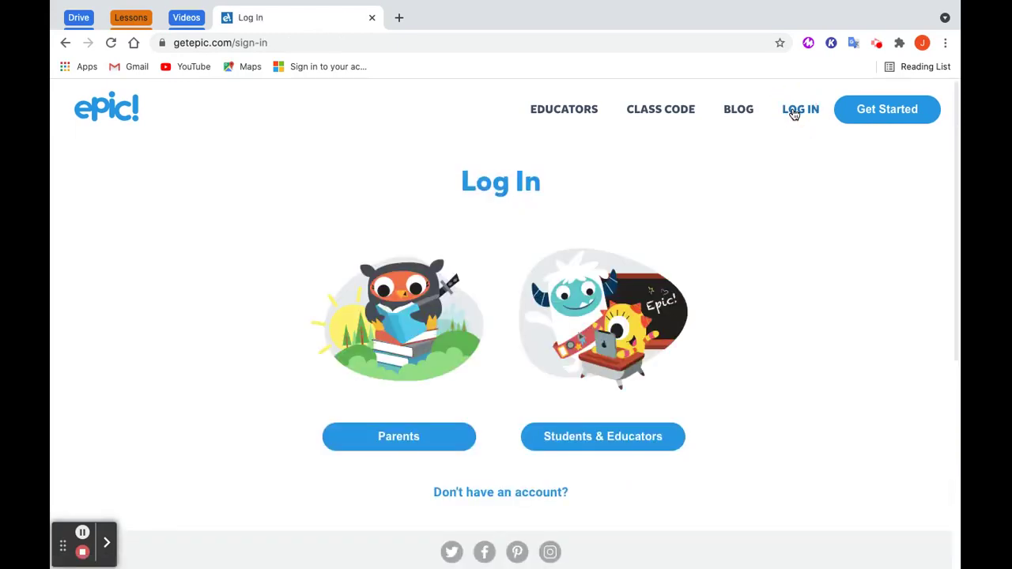
left_click(598, 440)
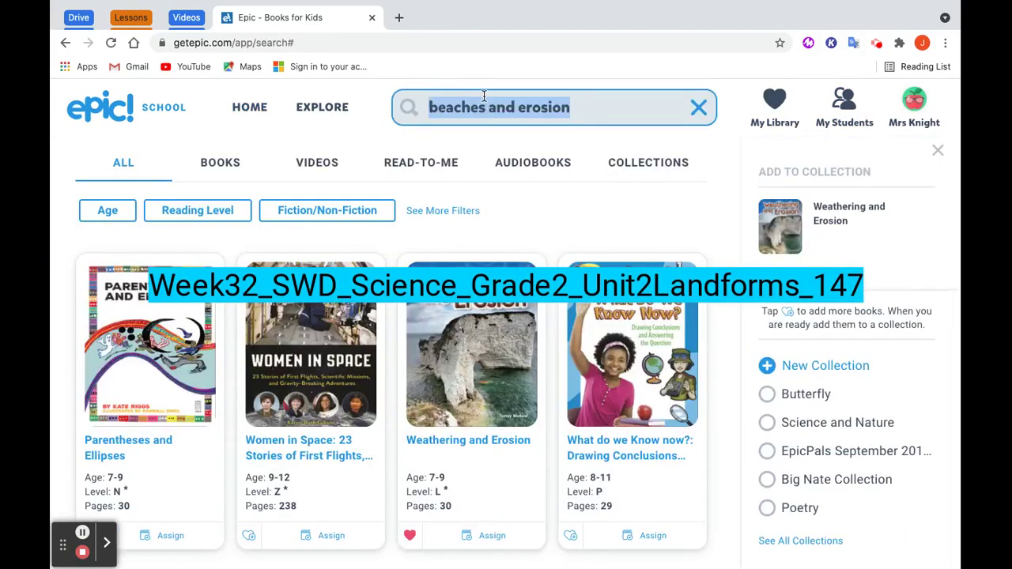
Search the Epic library for "beaches" and filter the results to Non-Fiction.
type("beaches")
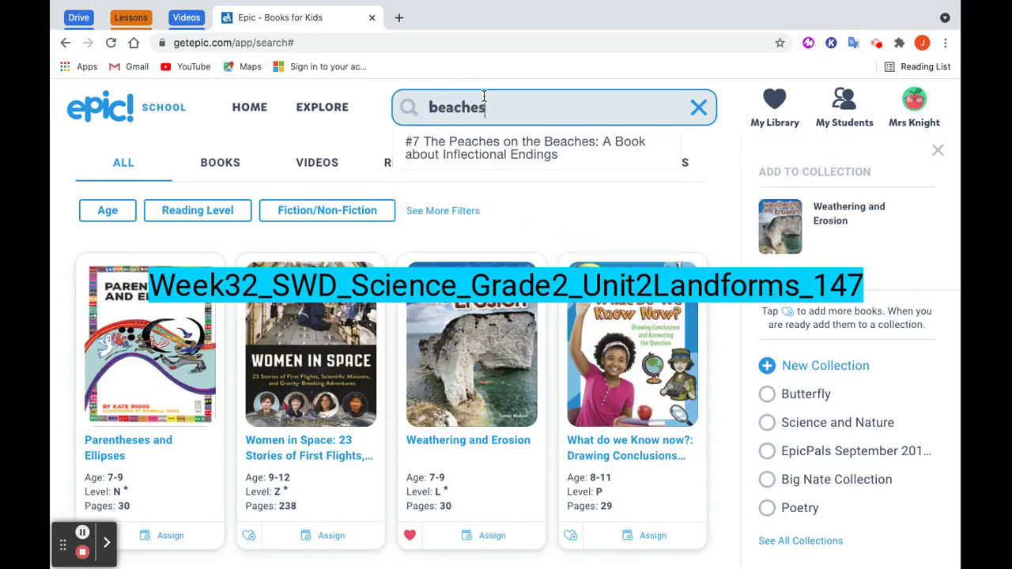
key("Return")
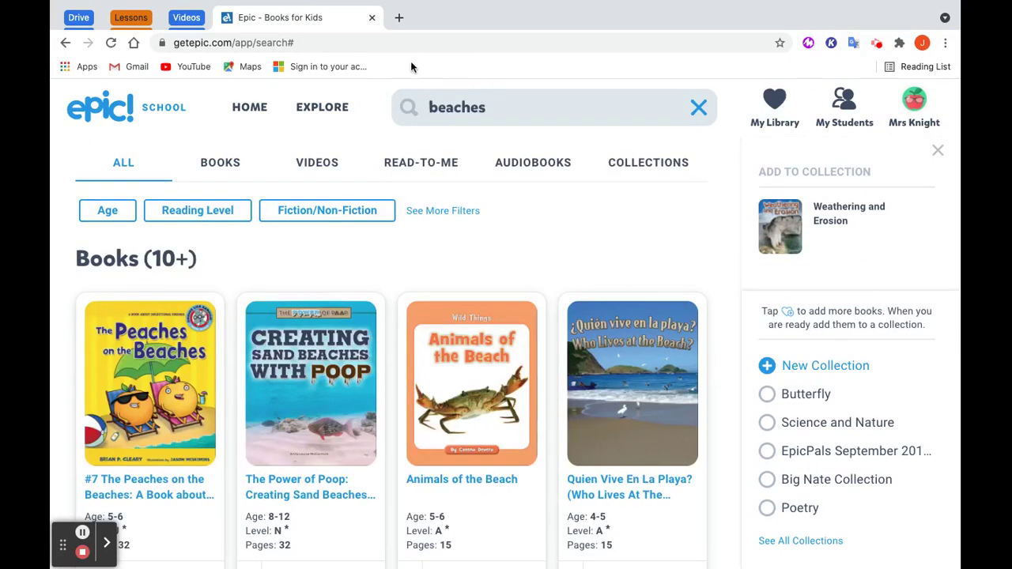
left_click(335, 210)
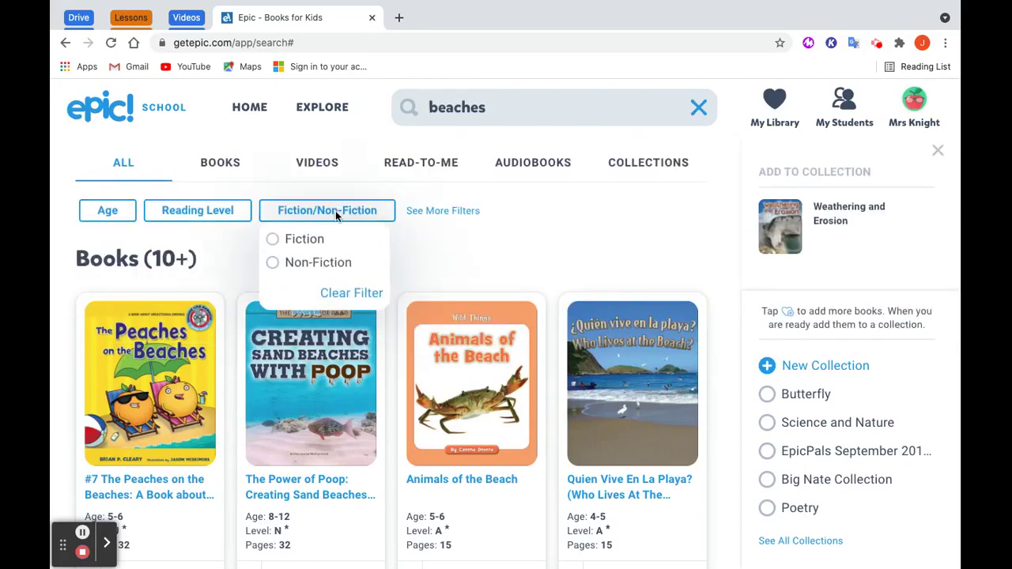
left_click(330, 264)
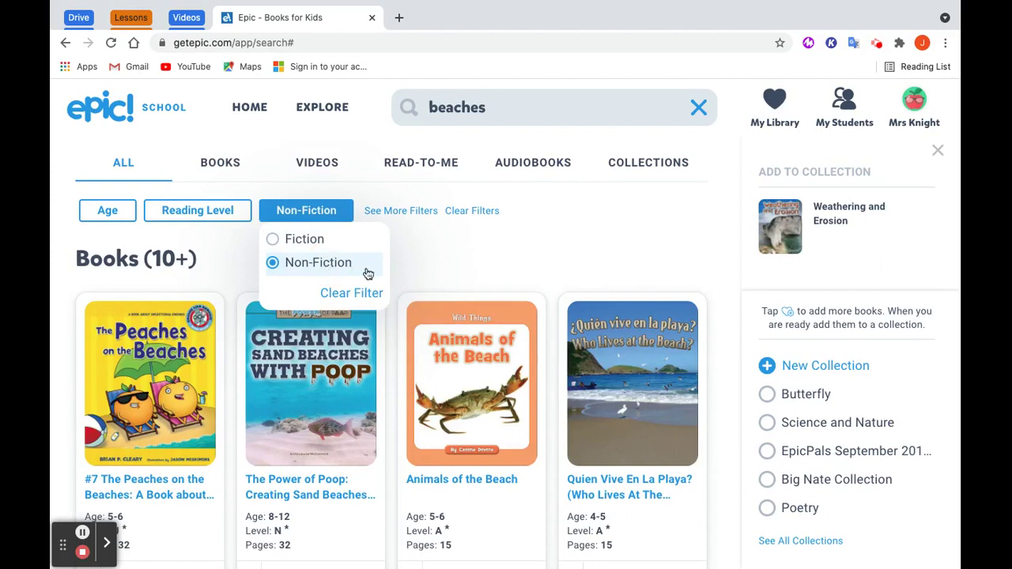
left_click(567, 265)
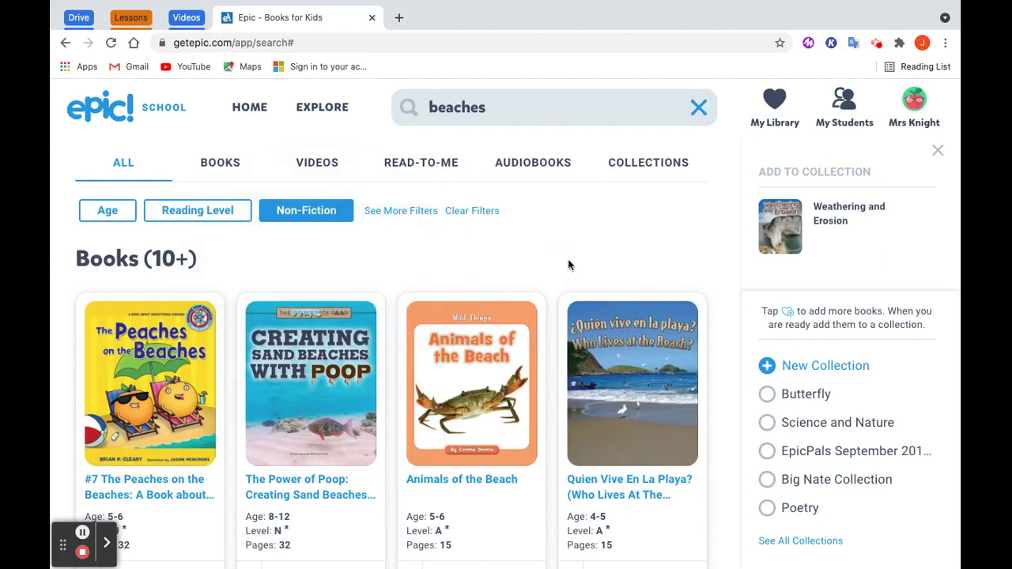
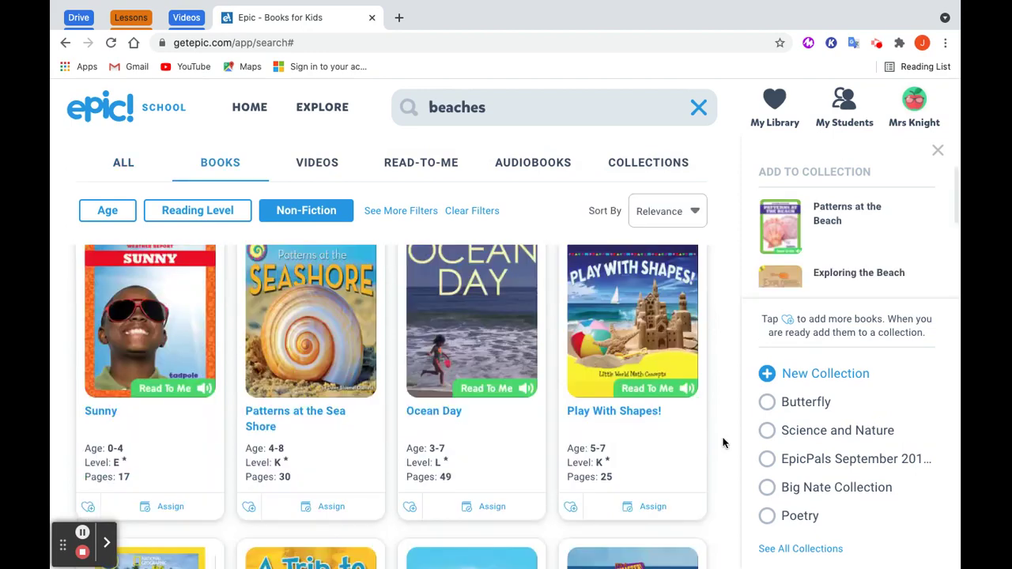
Mark the book "National Geographic Readers: At the Beach" for adding to a collection.
scroll(723, 441, "down", 4)
scroll(723, 443, "down", 5)
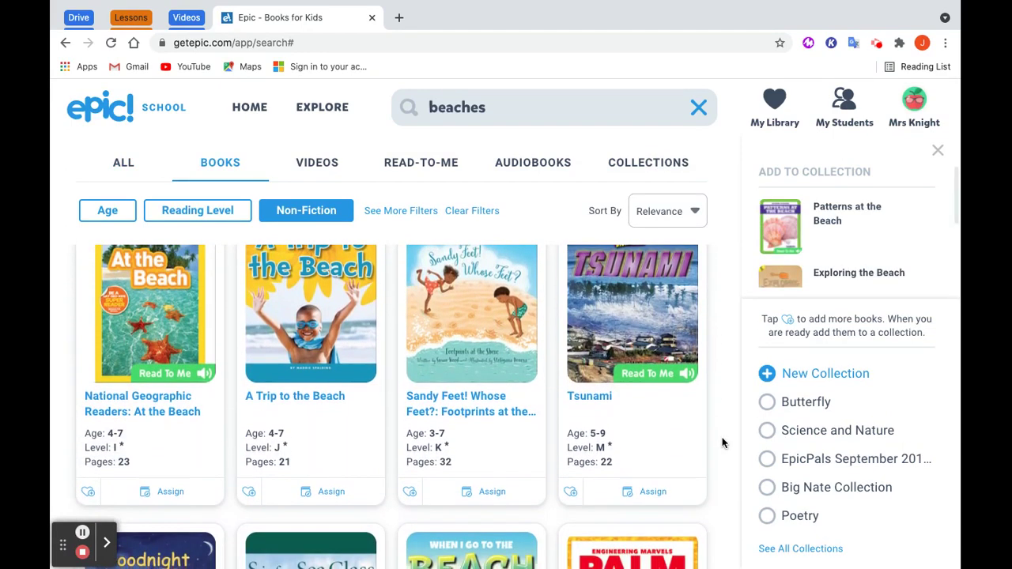
left_click(86, 496)
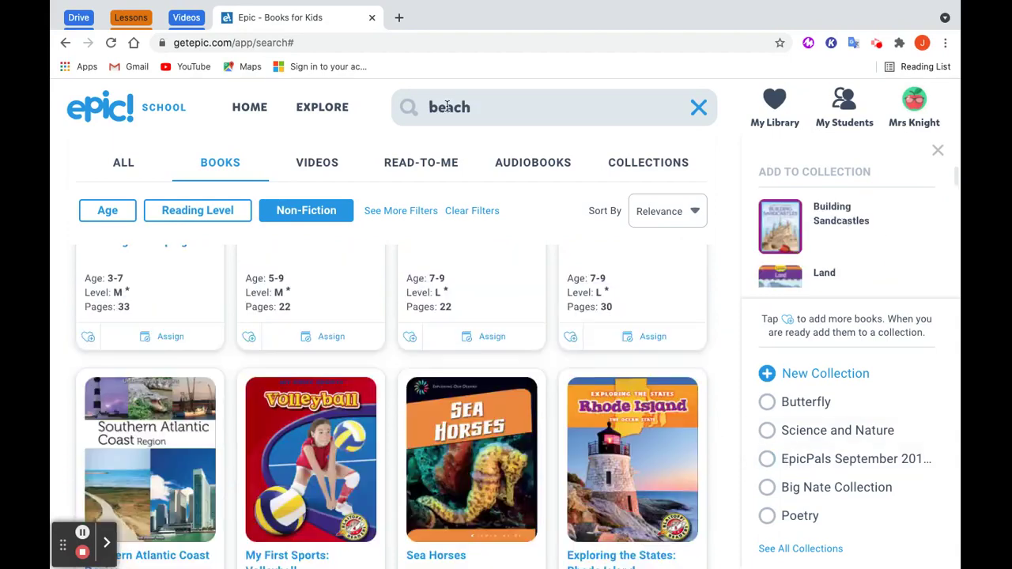
Replace the search term with "erosion" and run the search.
double_click(446, 107)
type("e")
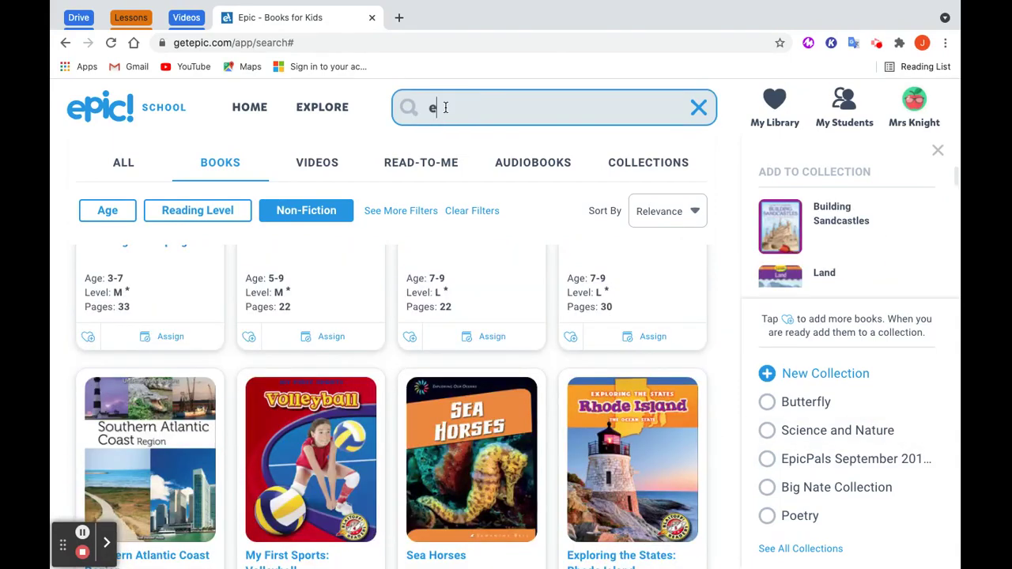
type("rsion")
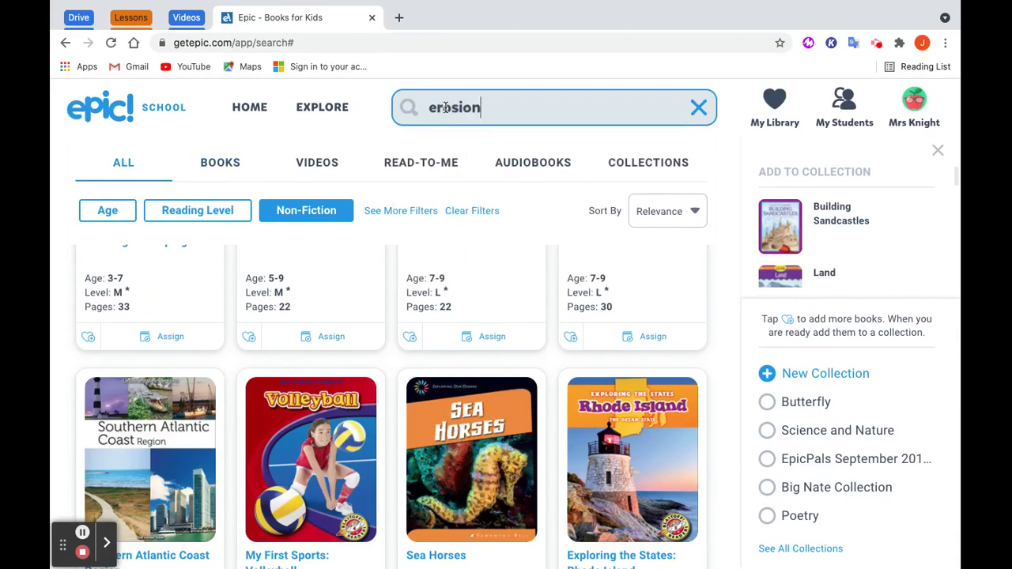
key("Return")
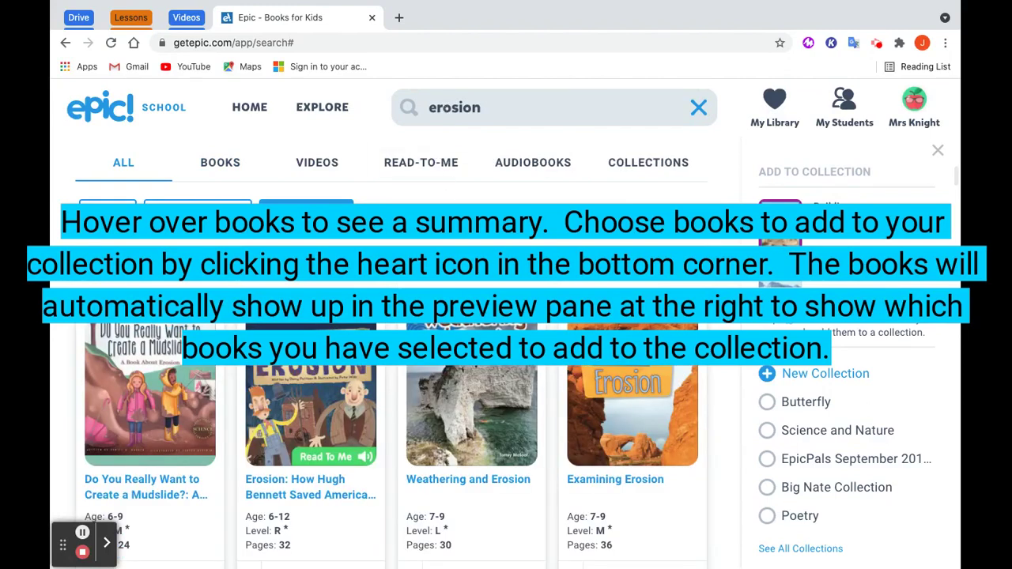
Preview the erosion book summaries and mark "Examining Erosion" and "Is Sand a Rock?" for adding to a collection.
scroll(392, 411, "down", 2)
scroll(392, 411, "up", 1)
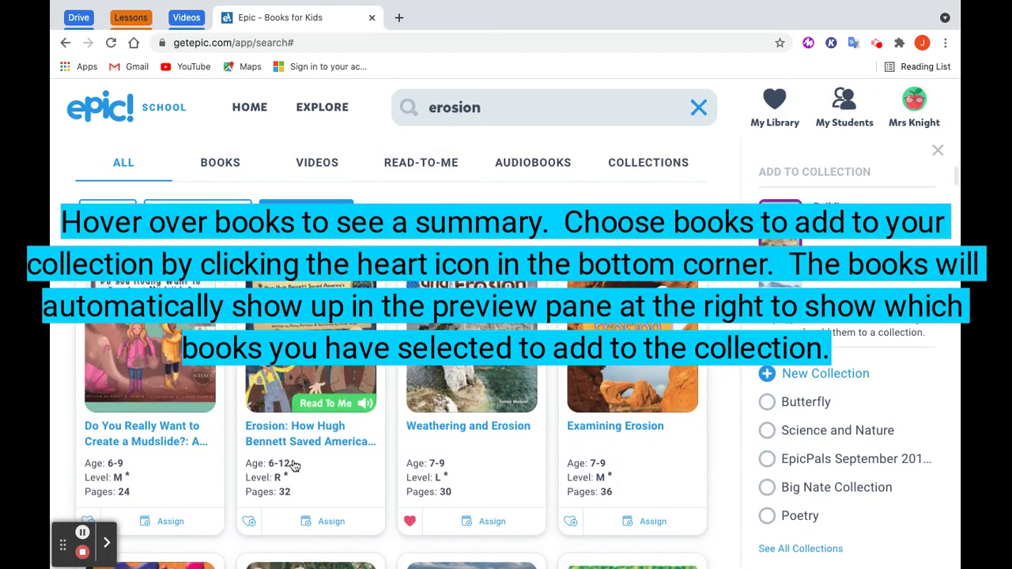
mouse_move(493, 484)
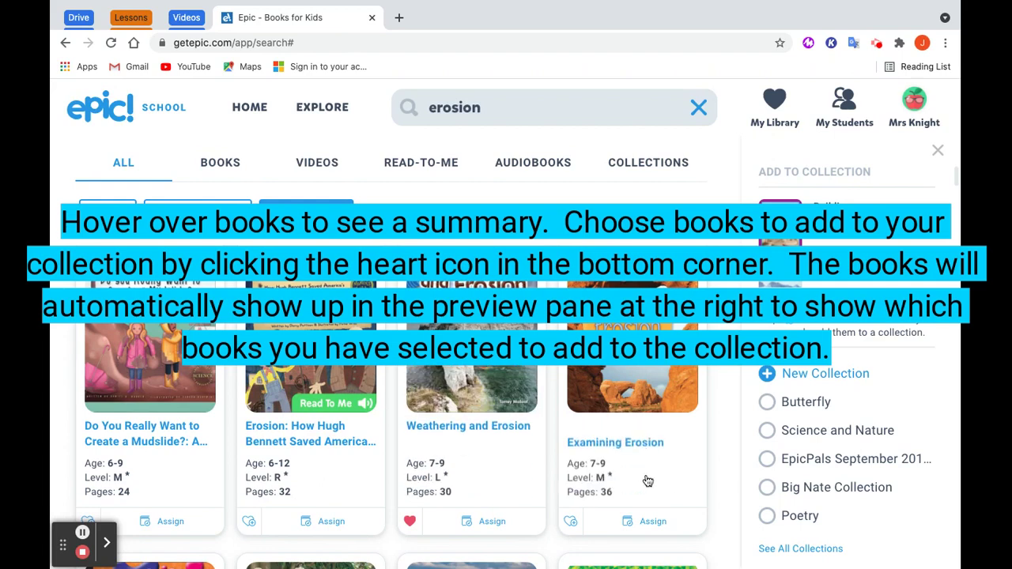
mouse_move(646, 480)
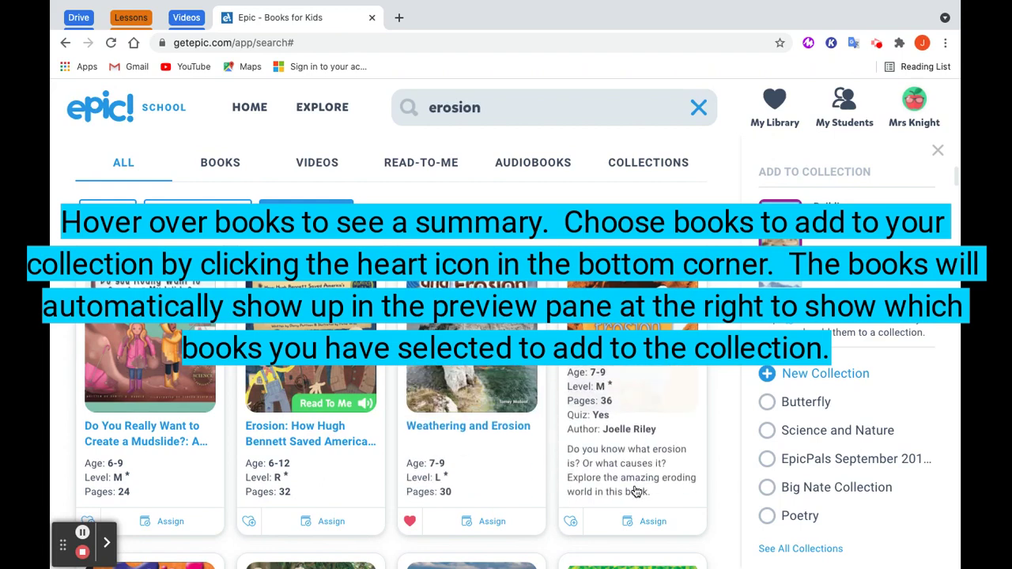
left_click(570, 522)
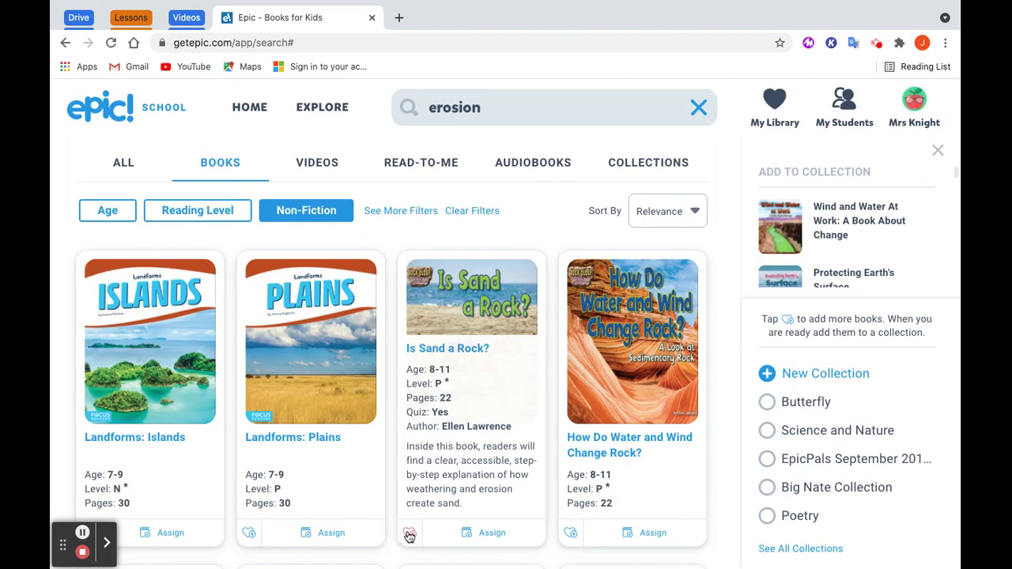
left_click(409, 535)
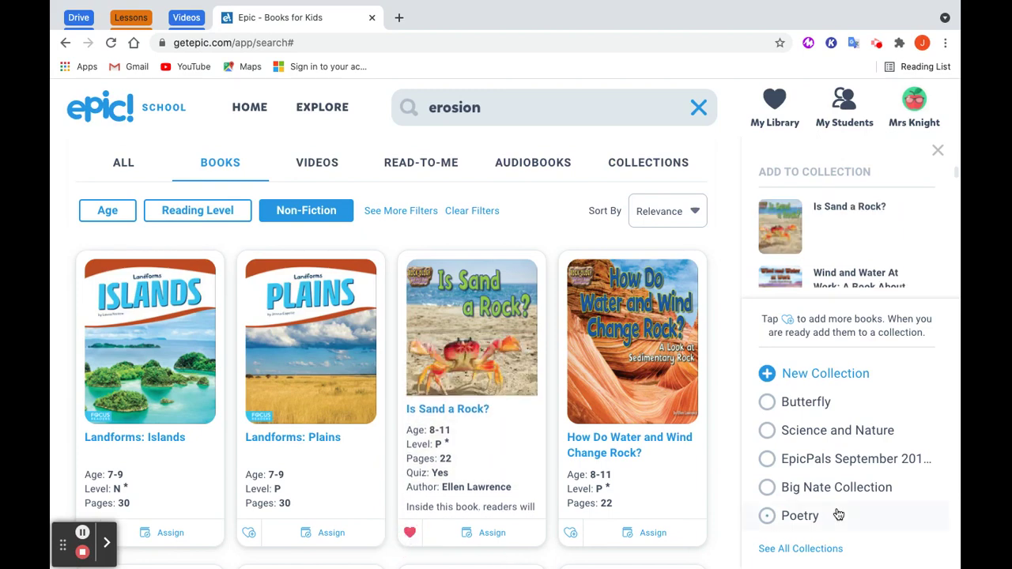
Browse the remaining erosion books and mark "River and Coast Geo Facts" for adding to a collection.
scroll(720, 483, "down", 2)
scroll(720, 485, "down", 3)
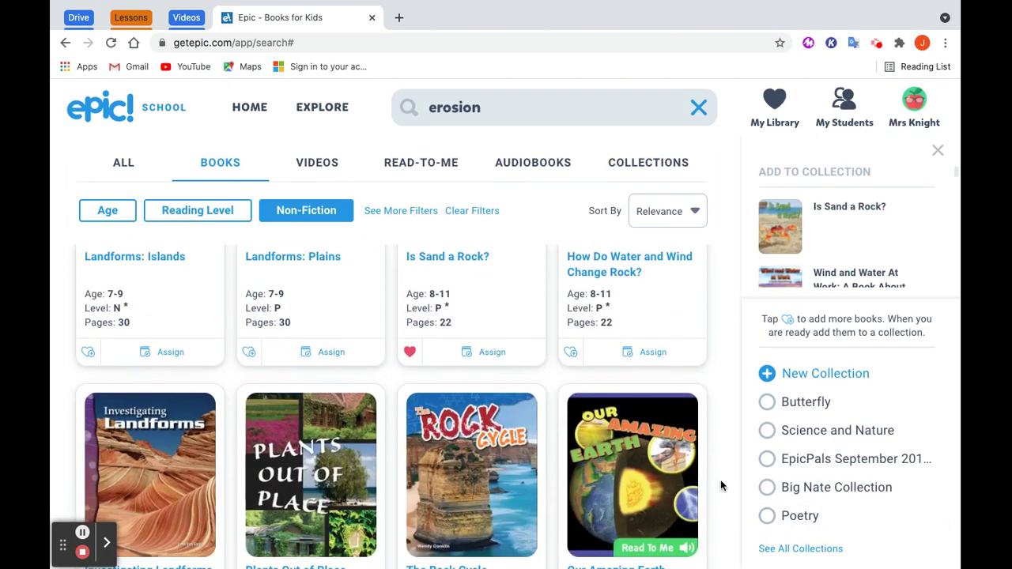
scroll(720, 486, "down", 2)
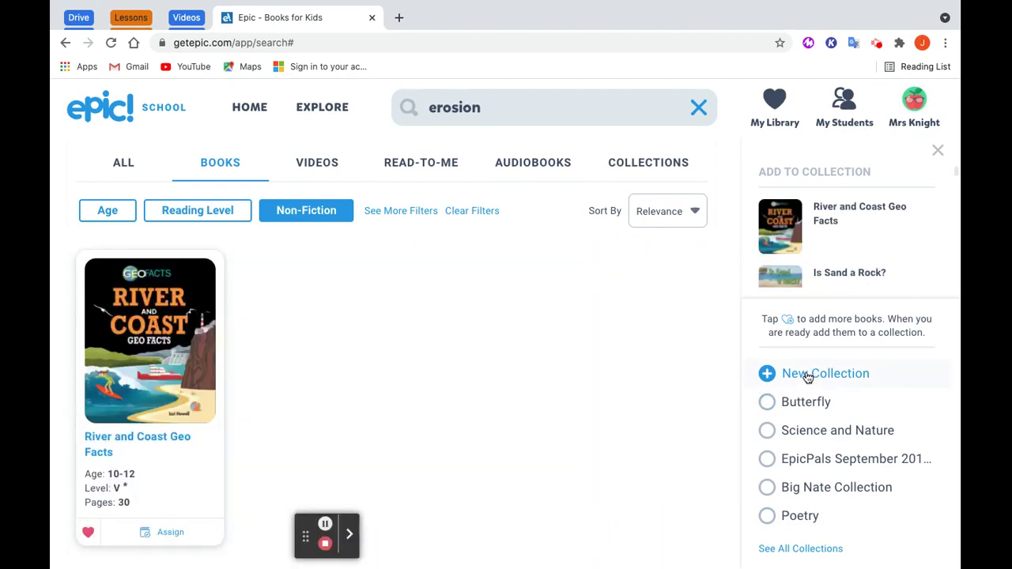
Start a new collection for the marked books and title it "Beaches and Erosion".
left_click(807, 377)
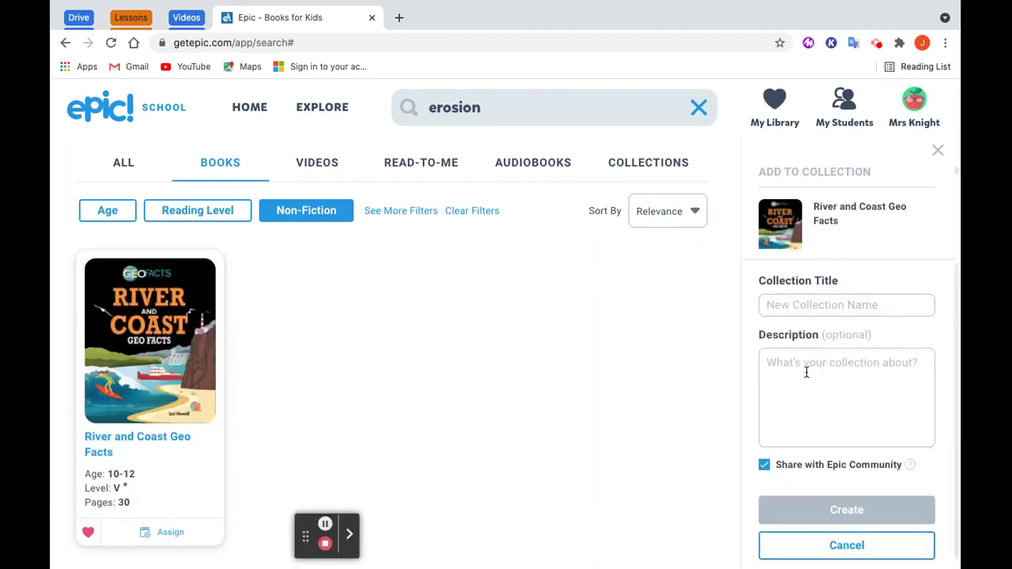
left_click(767, 307)
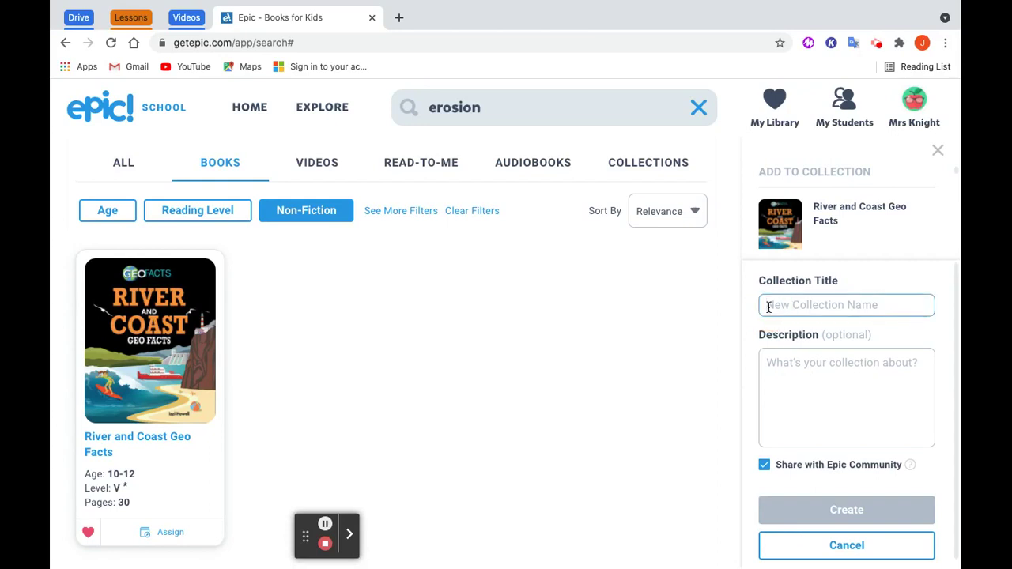
type("Beac")
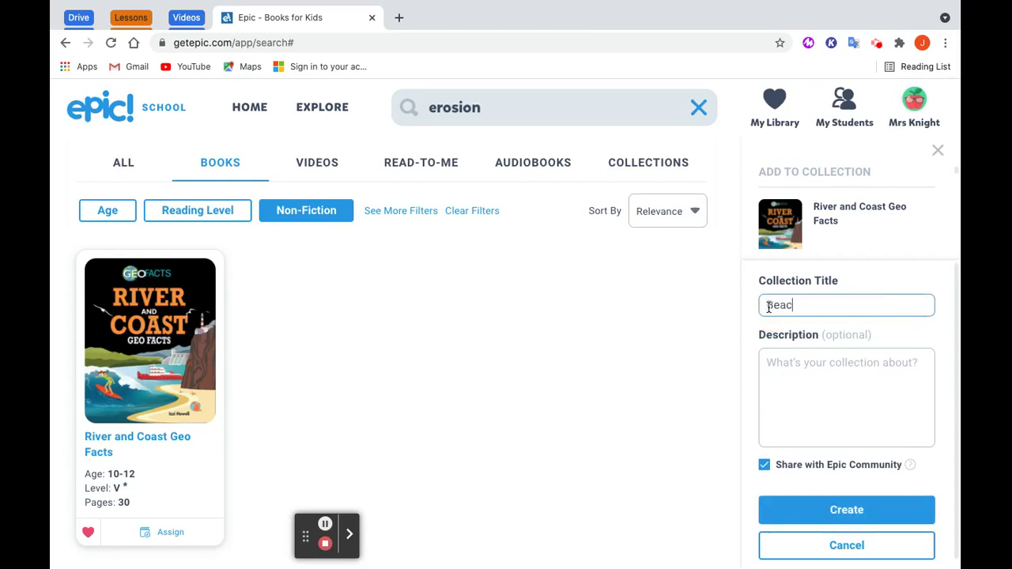
type("hes and Erosion")
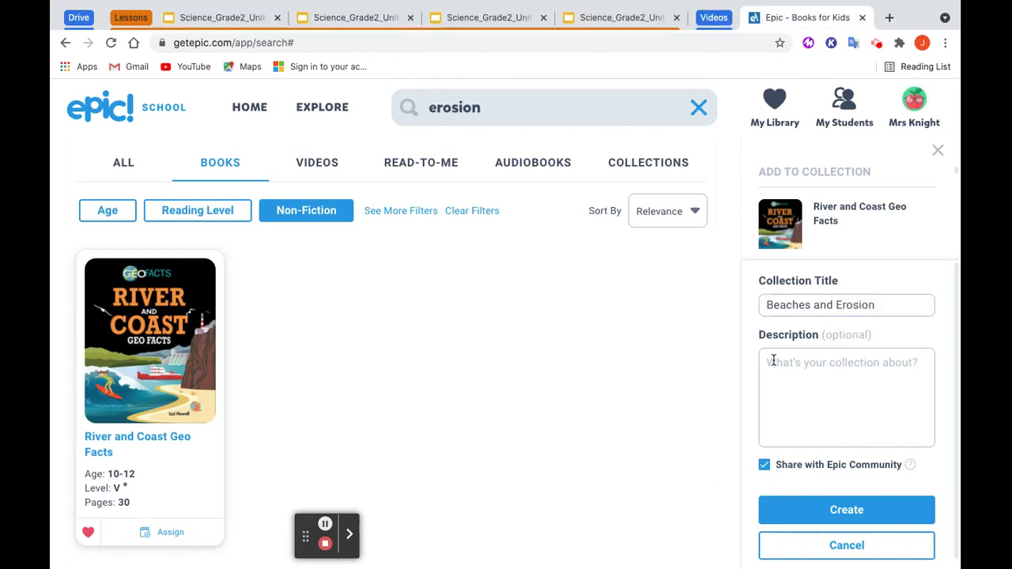
Paste the coastal erosion definition as the description, turn off sharing with the Epic Community, and create the collection.
left_click(773, 361)
key("ctrl+v")
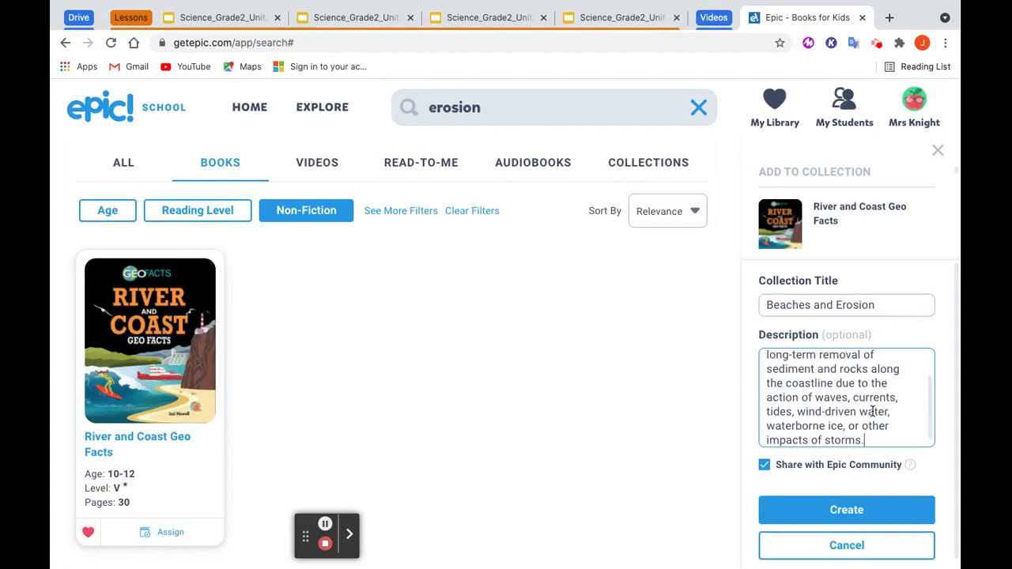
left_click(764, 465)
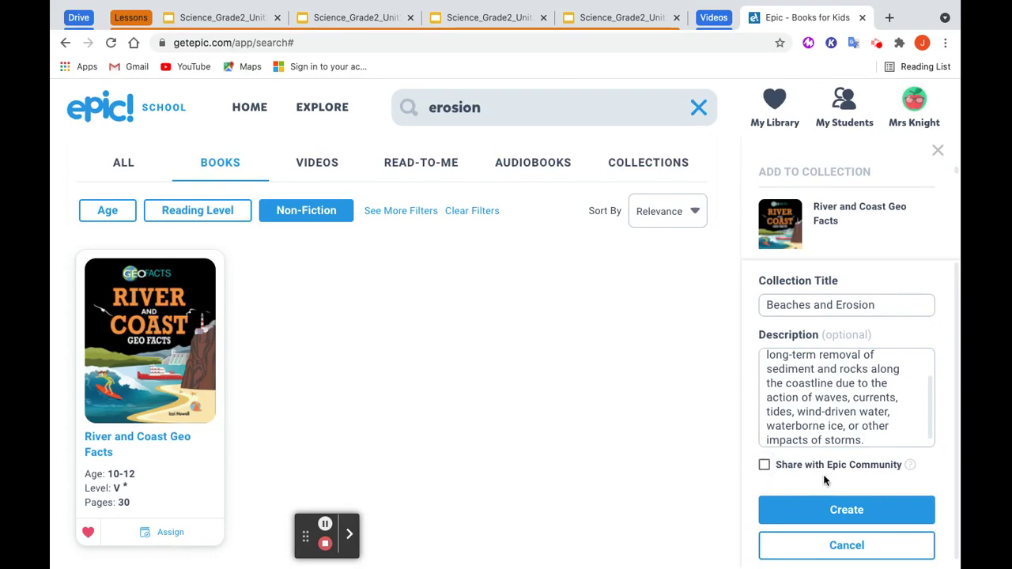
left_click(815, 514)
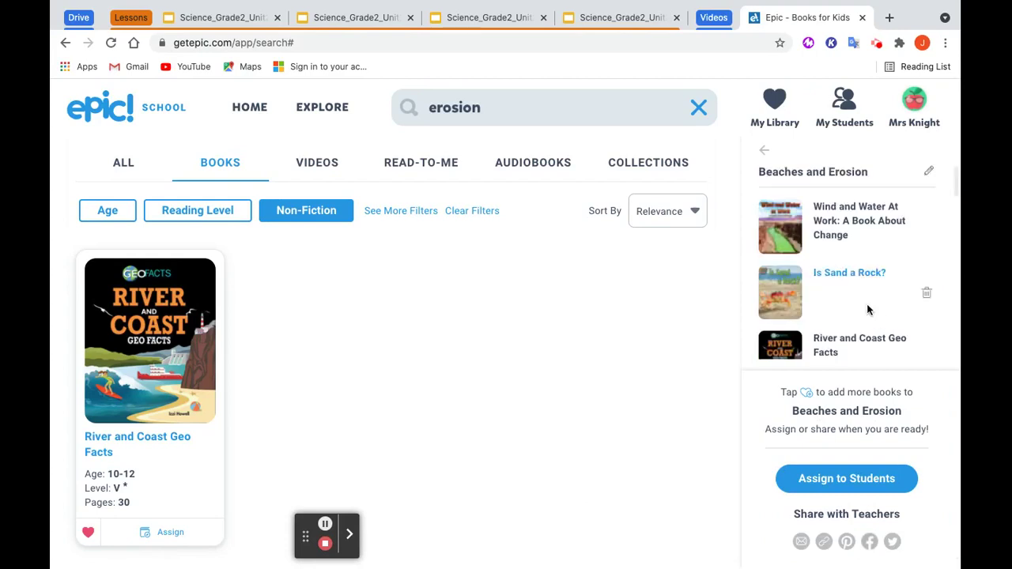
Review the list of books saved in the new "Beaches and Erosion" collection.
scroll(867, 310, "down", 5)
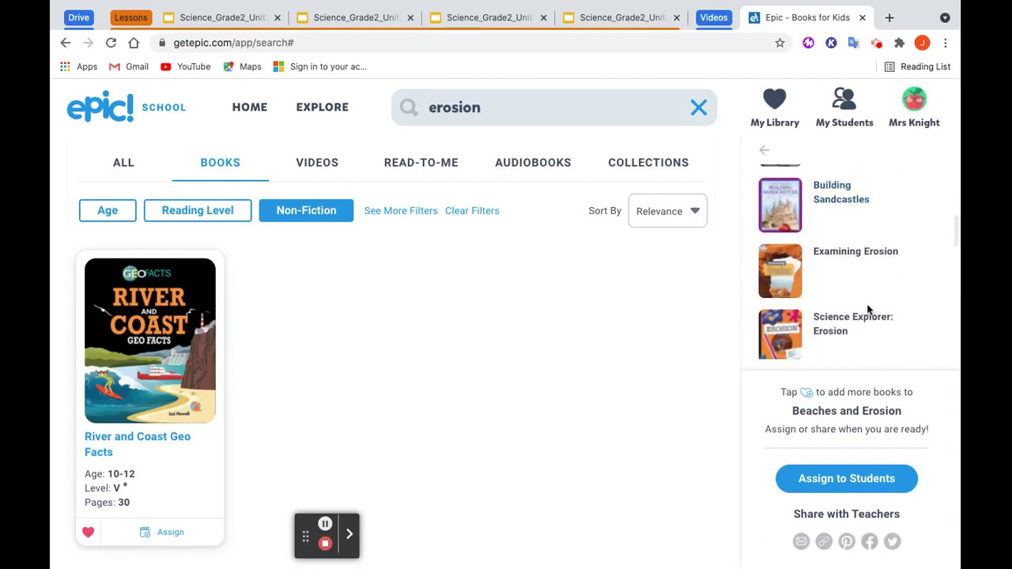
scroll(867, 309, "down", 5)
scroll(818, 264, "down", 2)
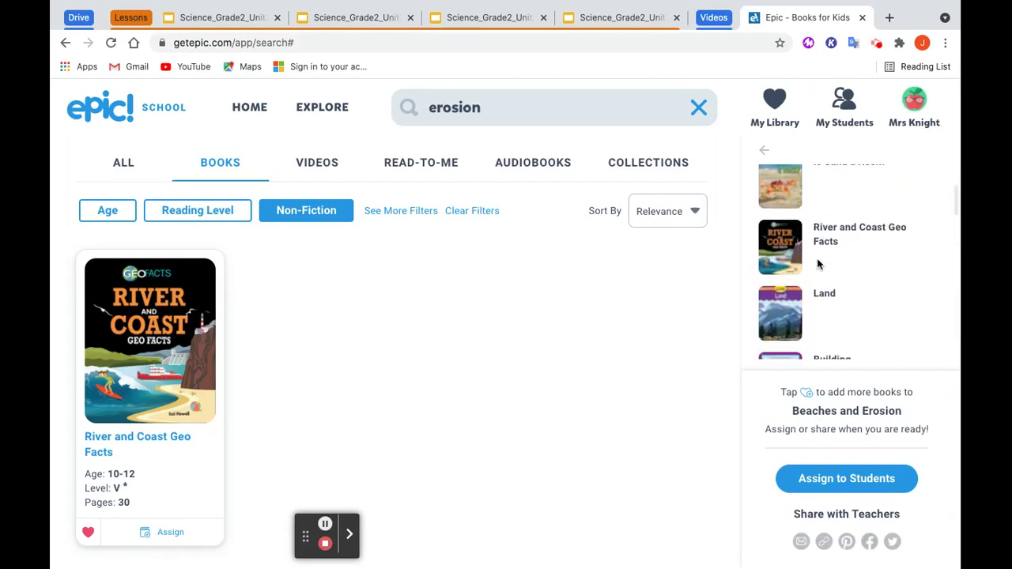
scroll(817, 264, "down", 6)
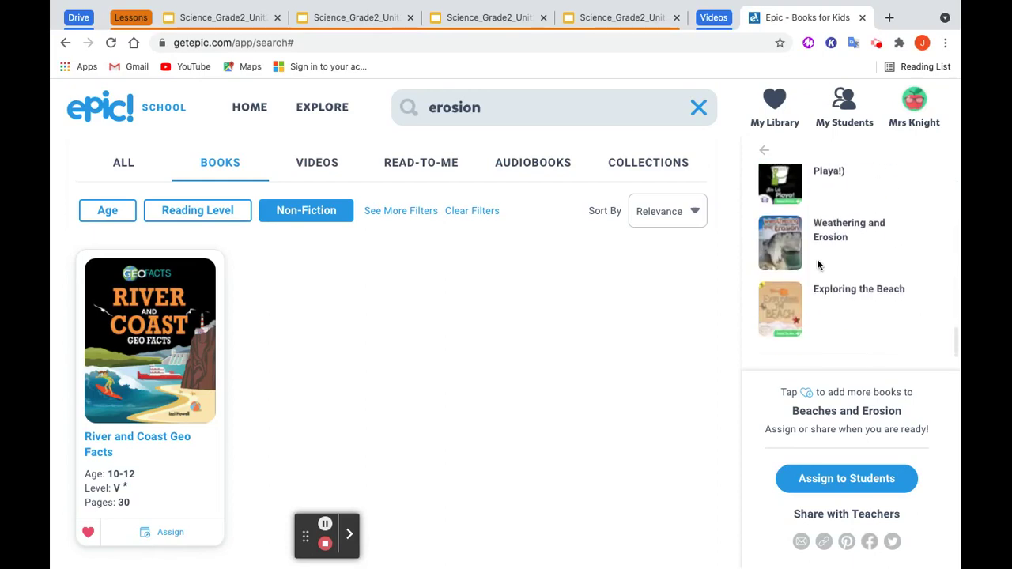
scroll(817, 264, "up", 8)
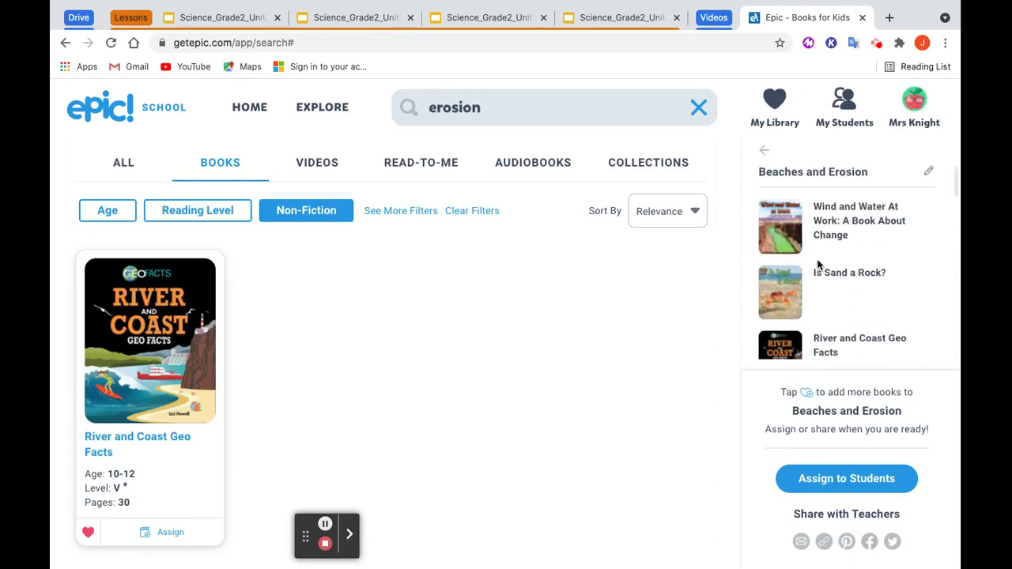
Start an assignment of the "Beaches and Erosion" collection and choose to also assign it with Google Classroom.
left_click(820, 479)
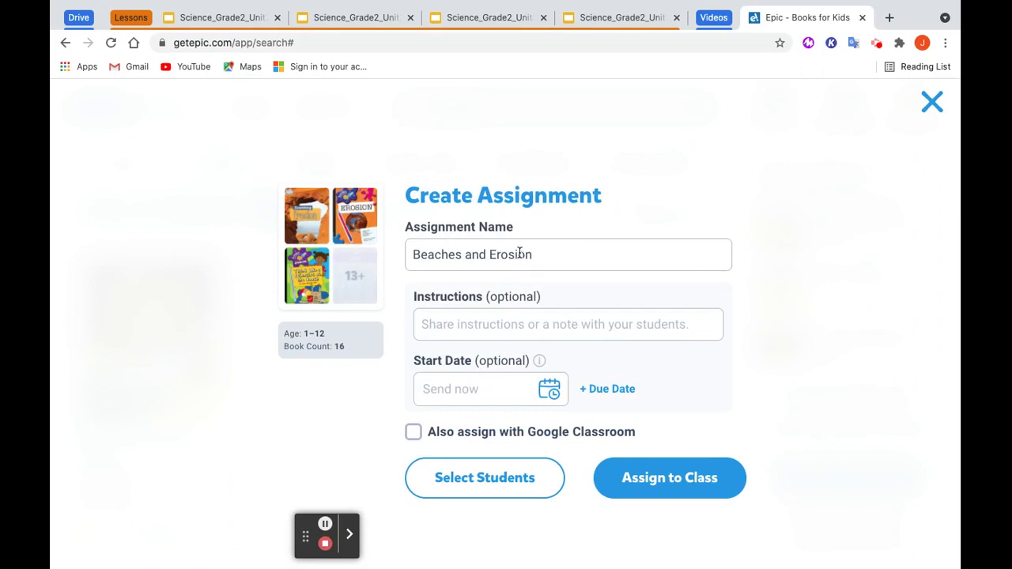
left_click(412, 435)
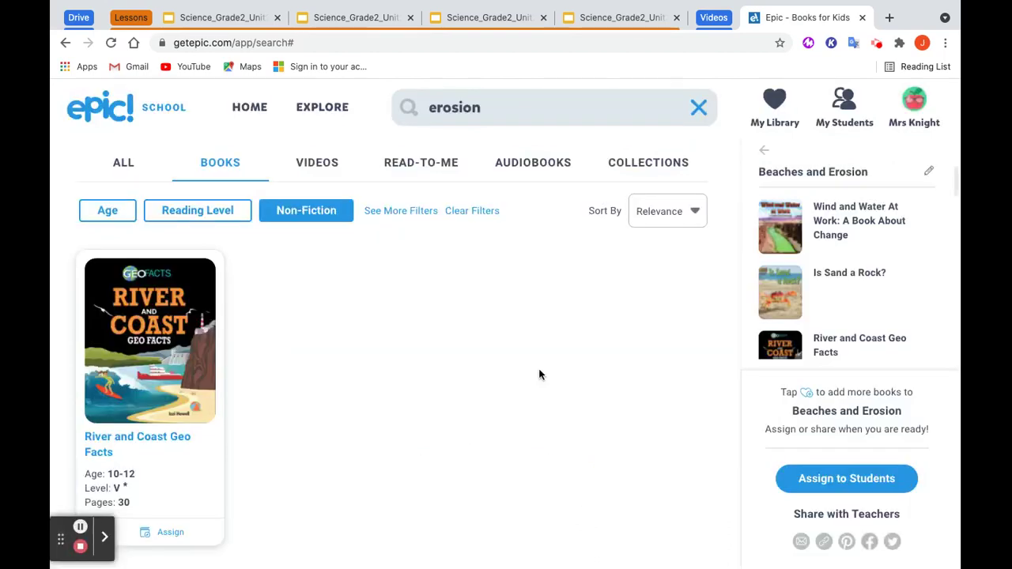
Open the "Beaches and Erosion" collection from the saved library collections and expand its full description.
scroll(538, 369, "up", 2)
scroll(538, 368, "up", 5)
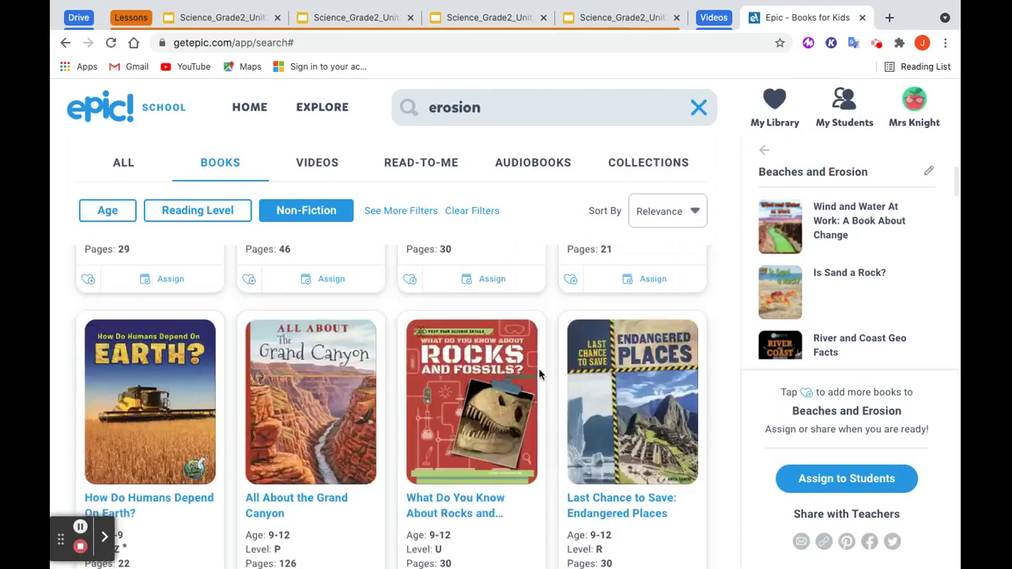
scroll(539, 374, "up", 2)
left_click(775, 114)
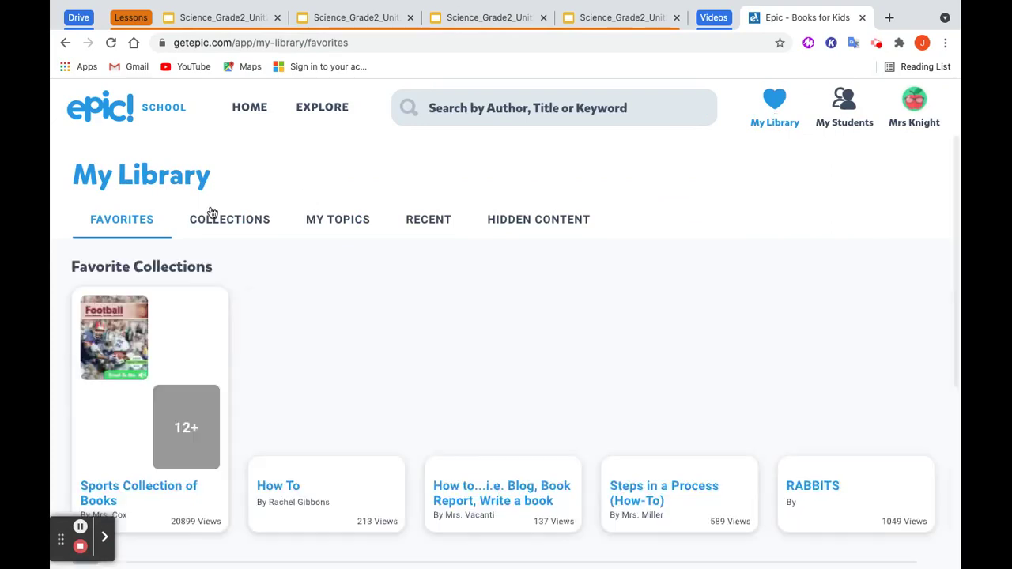
left_click(226, 222)
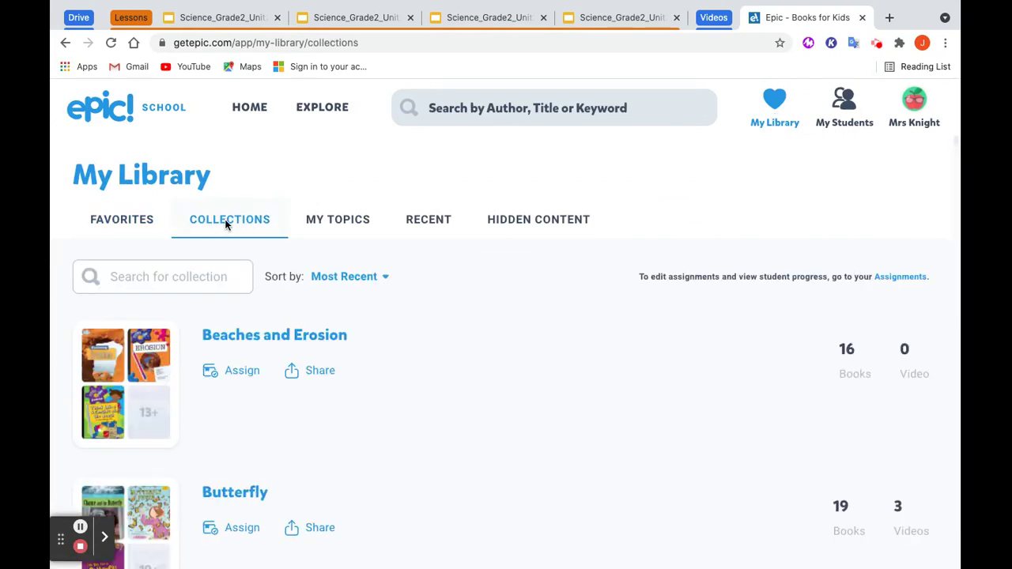
left_click(276, 337)
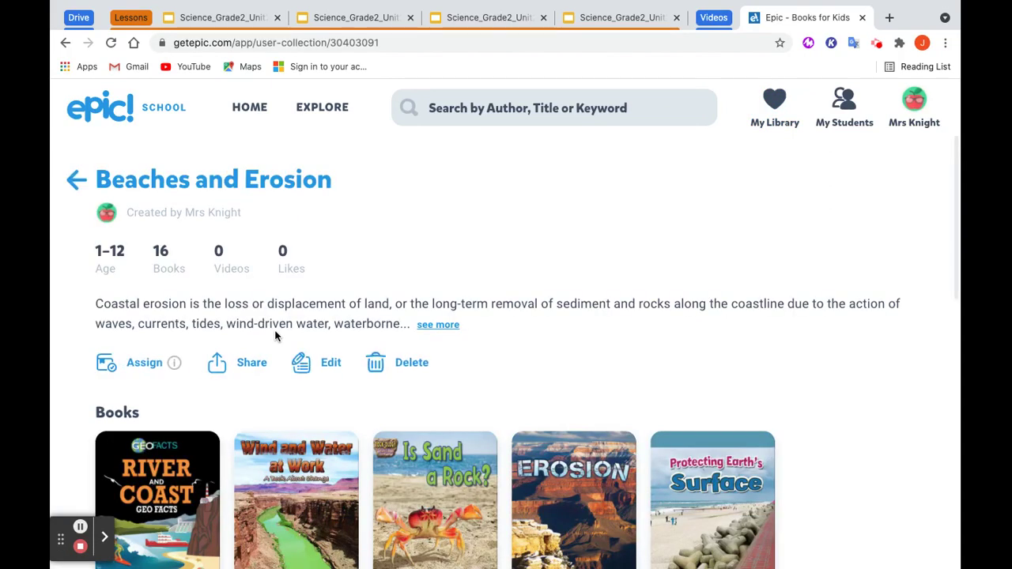
left_click(433, 326)
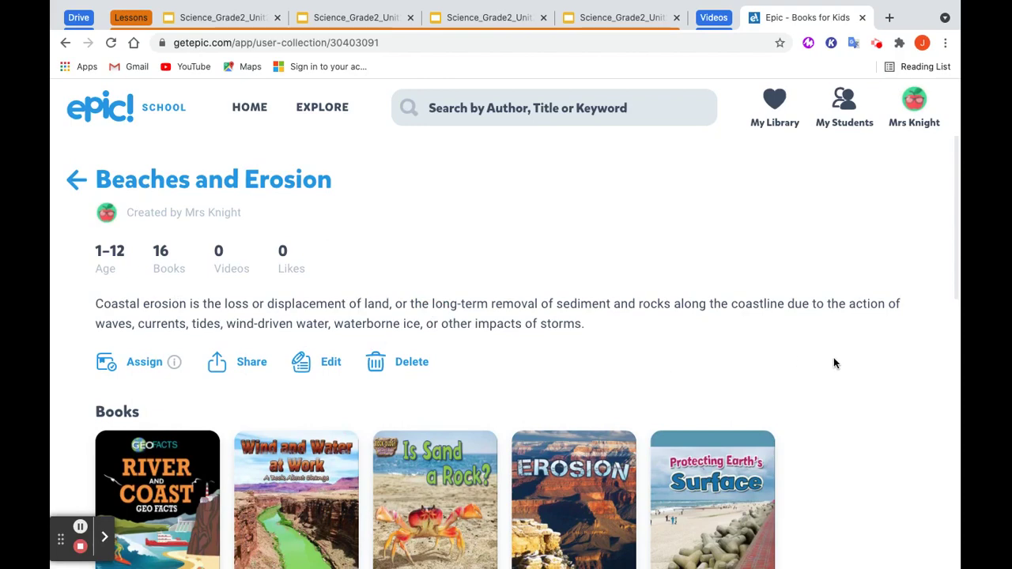
Look through the book covers in the collection and open "Is Sand a Rock?" for reading.
scroll(834, 363, "down", 3)
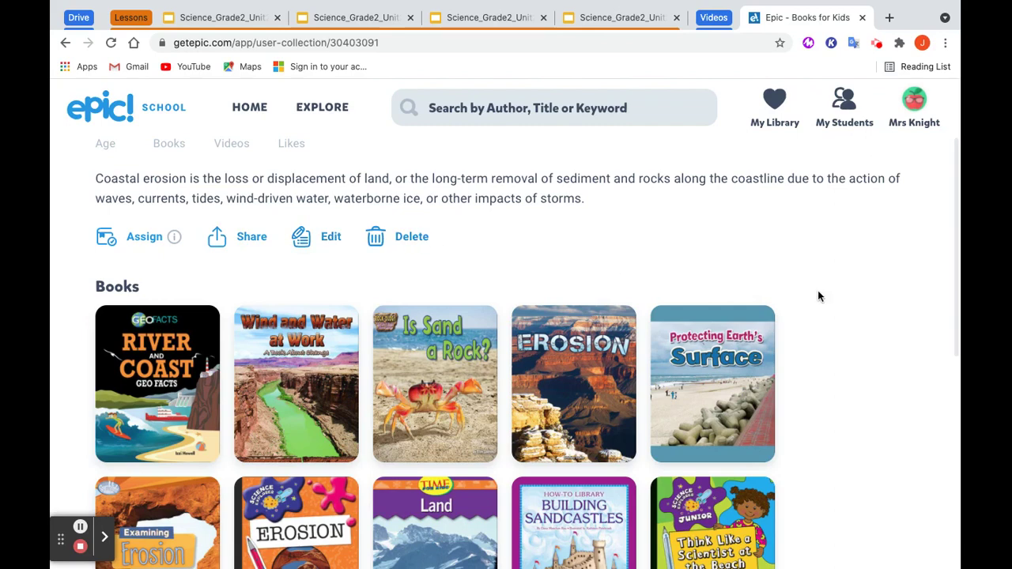
scroll(818, 296, "down", 2)
mouse_move(694, 345)
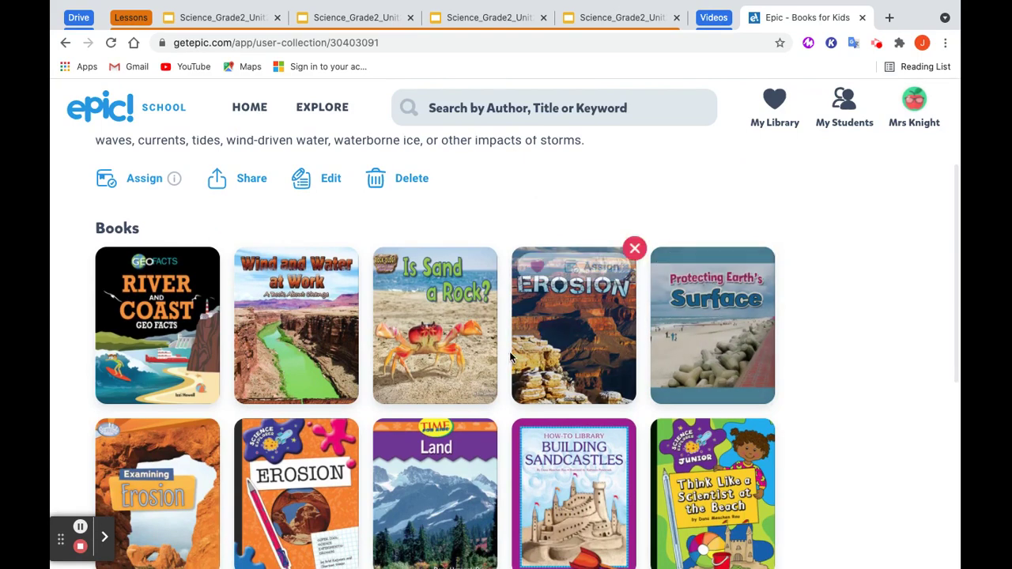
mouse_move(276, 326)
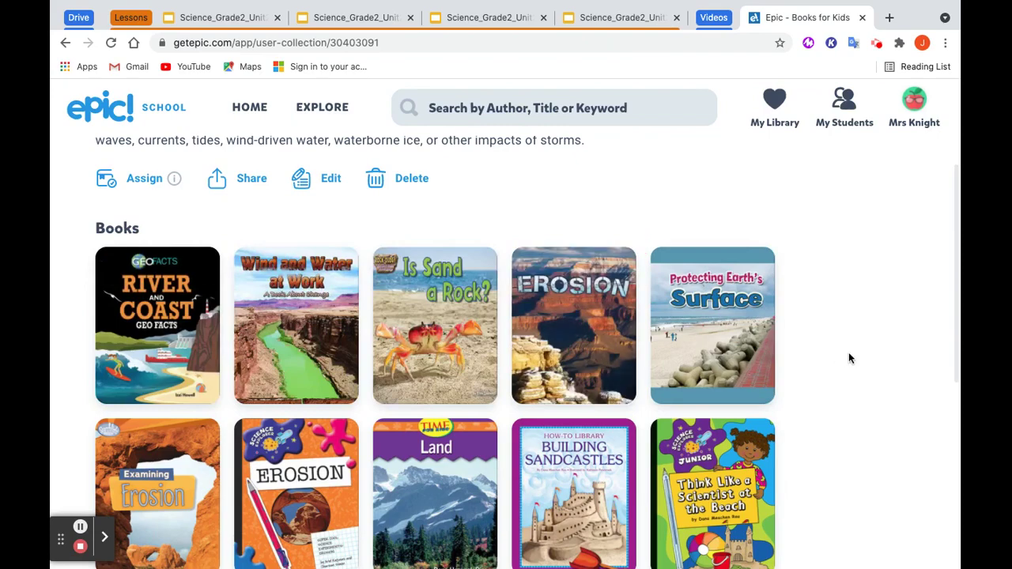
scroll(849, 356, "down", 2)
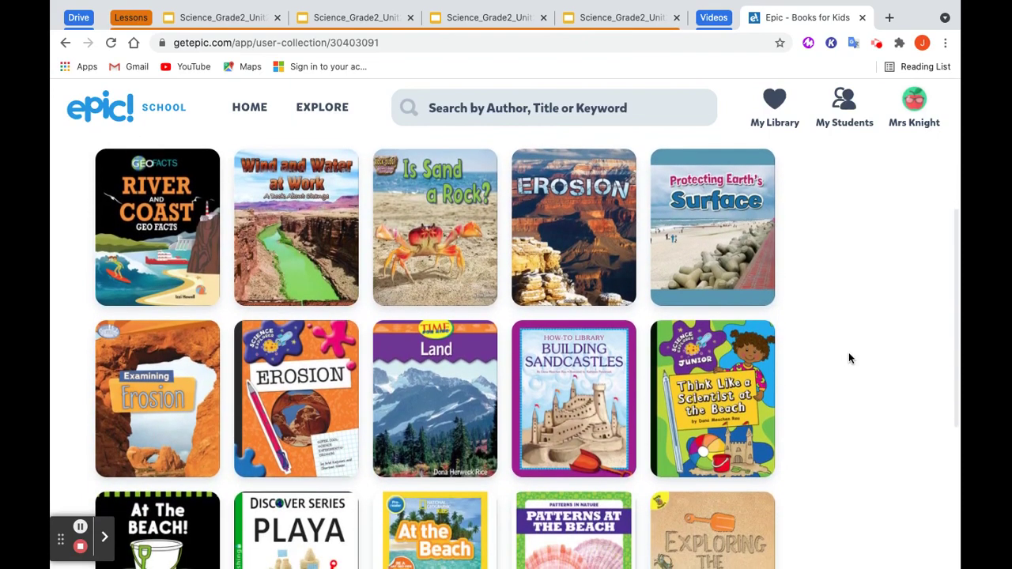
scroll(849, 358, "down", 2)
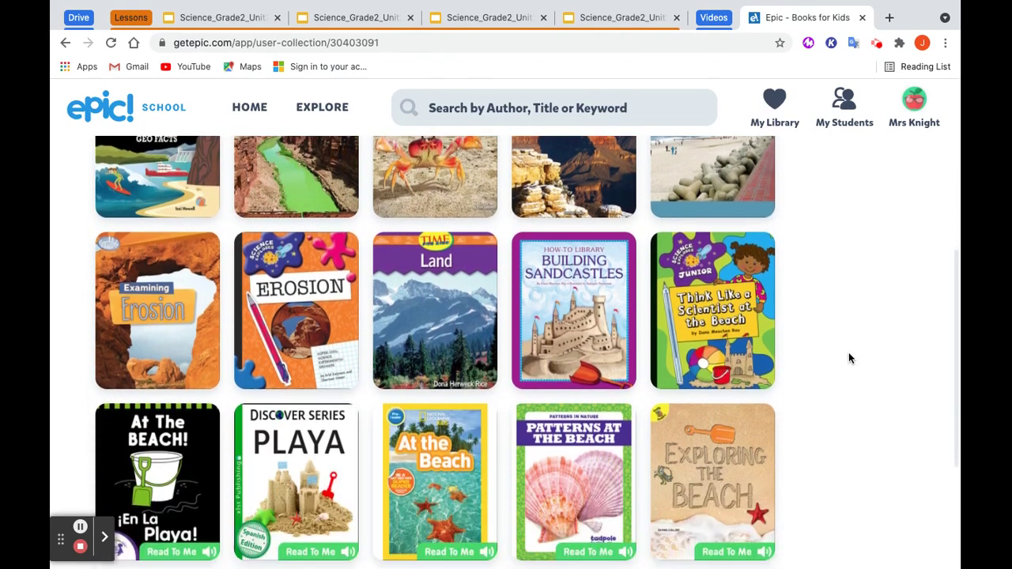
scroll(848, 352, "down", 1)
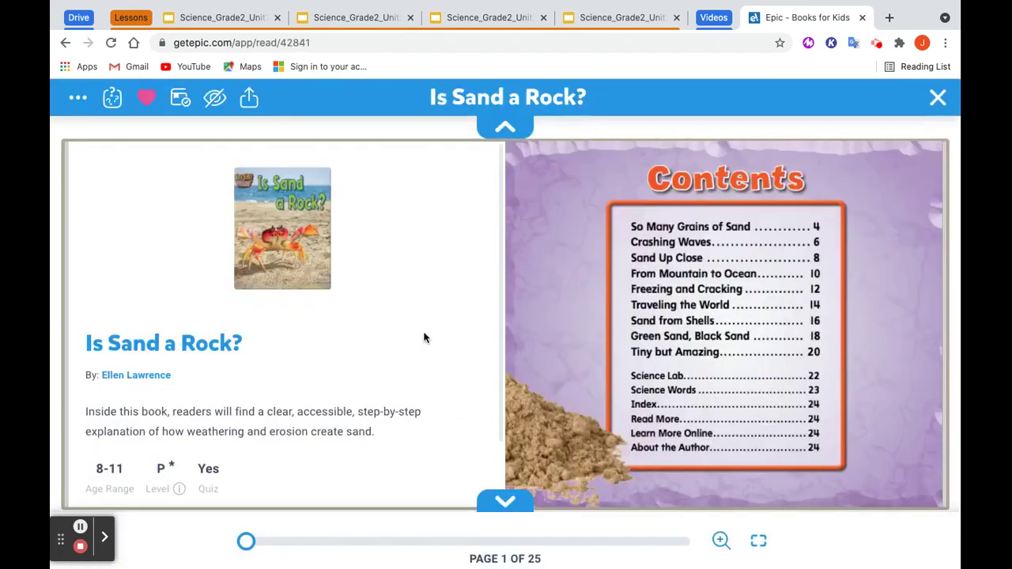